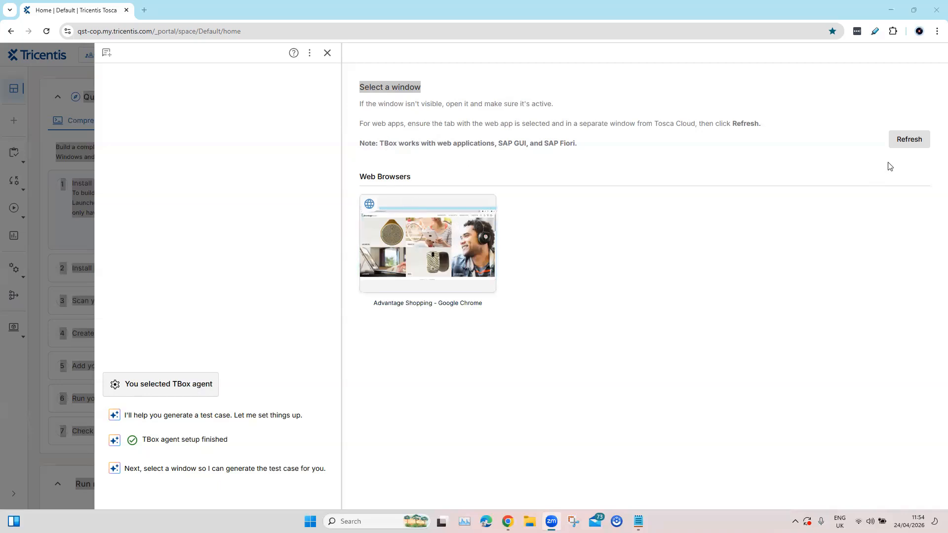
- Choose the Advantage Shopping Chrome window as the automation target and dismiss the accuracy alert
double_click(907, 146)
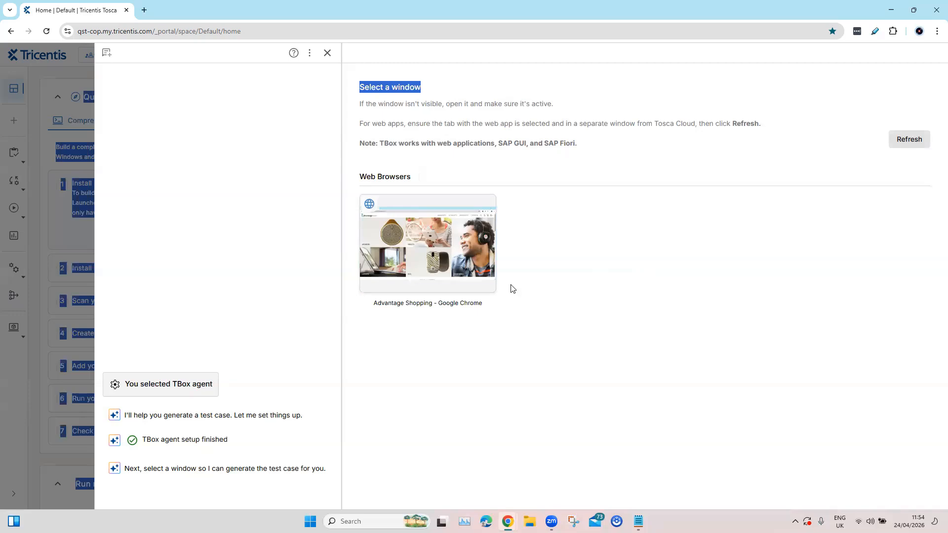
left_click(447, 241)
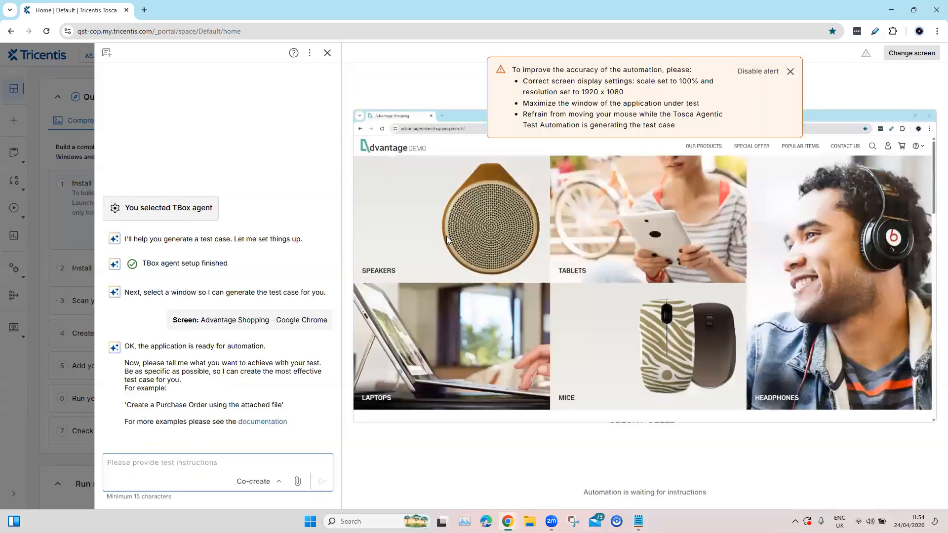
left_click(790, 72)
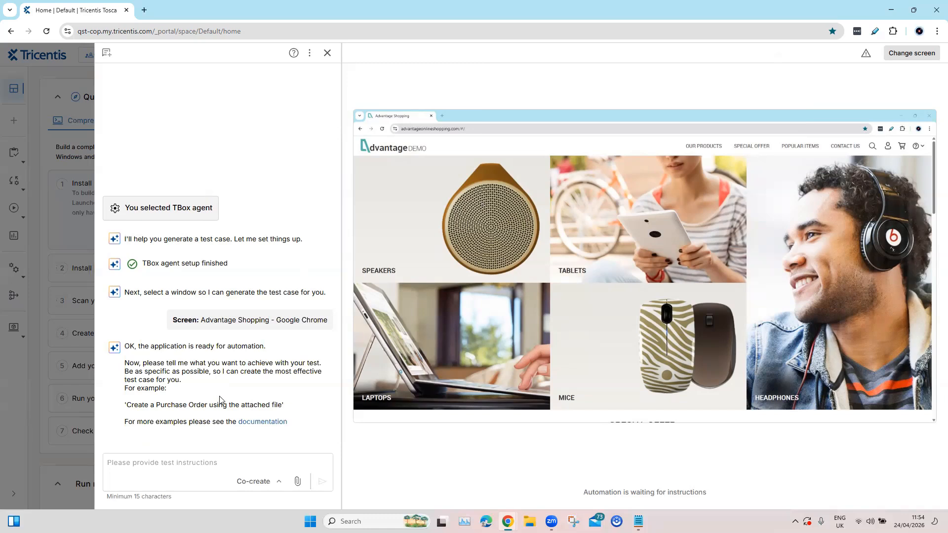
- Instruct the agent in Co-create mode: Advantage Online Shopping, search for HP Chromebook 14, select gray color, set quantity 3, proceed to guest checkout
left_click(259, 483)
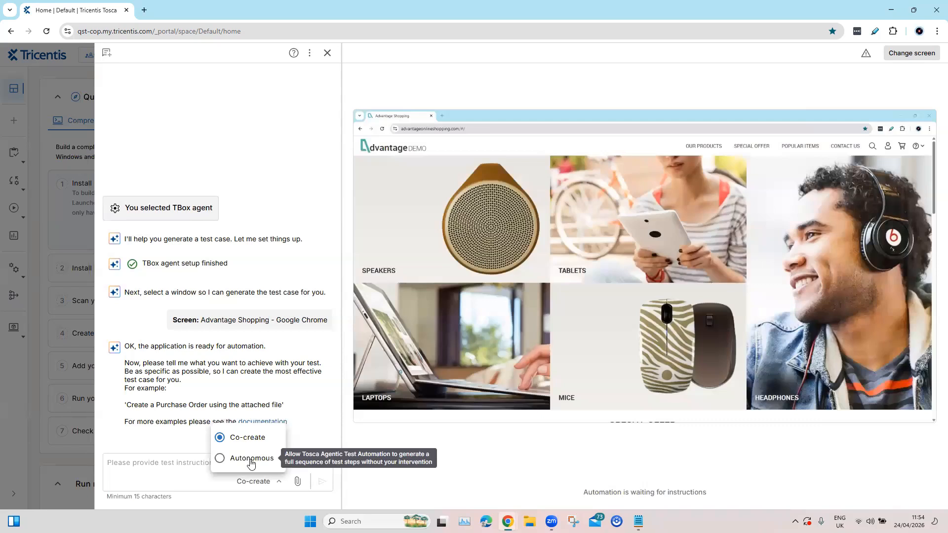
left_click(184, 466)
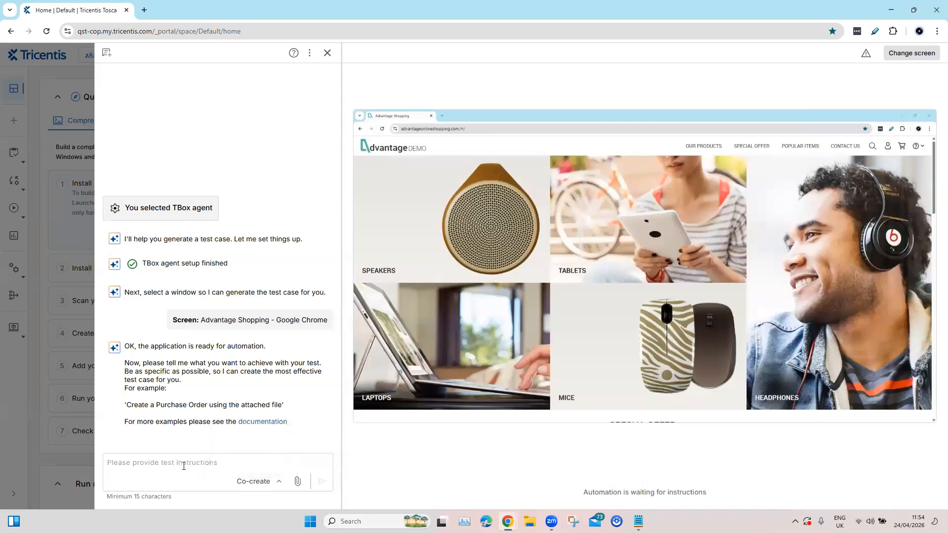
left_click(183, 466)
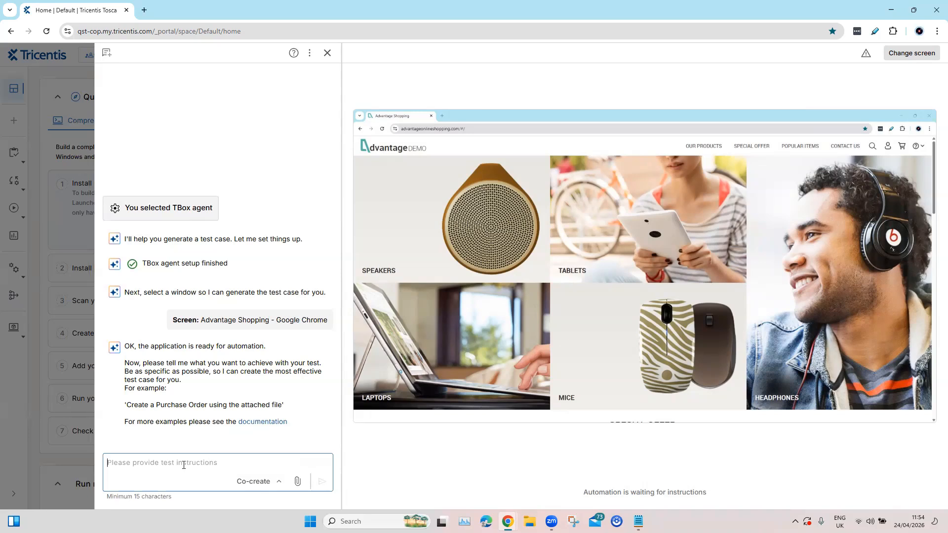
type("Go to Advantage Online Shopping, search for HP Chromebook 14, select gray color, set the quantity to 3 and proceed to the guest checkout")
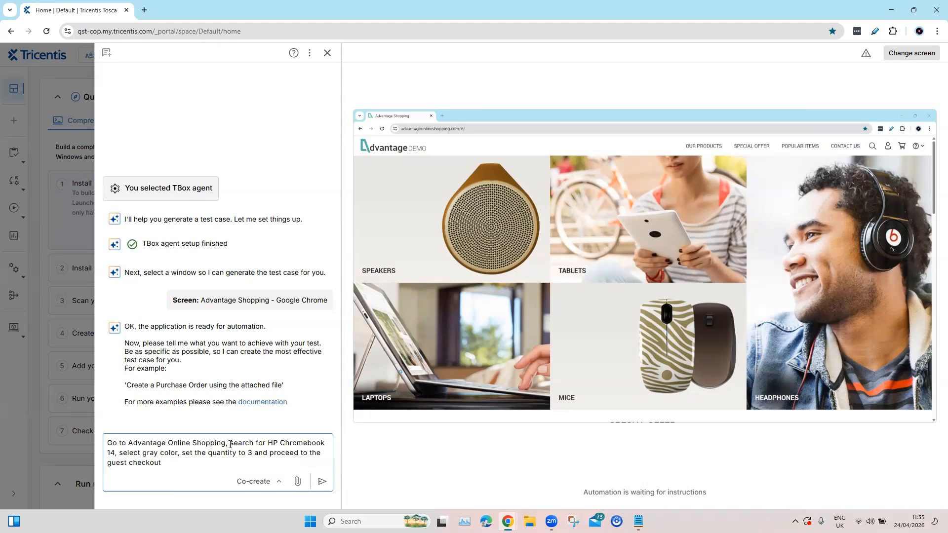
left_click_drag(230, 444, 114, 456)
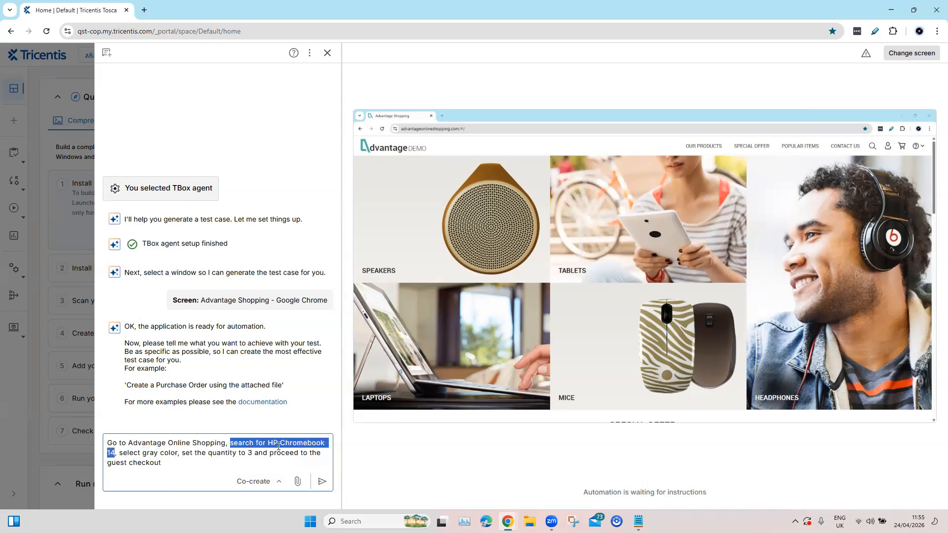
left_click_drag(121, 454, 321, 461)
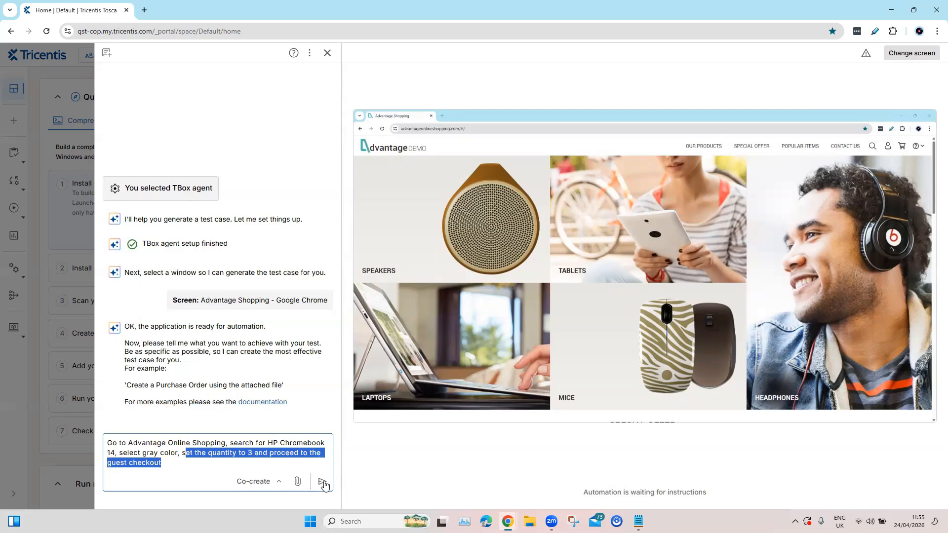
left_click(321, 482)
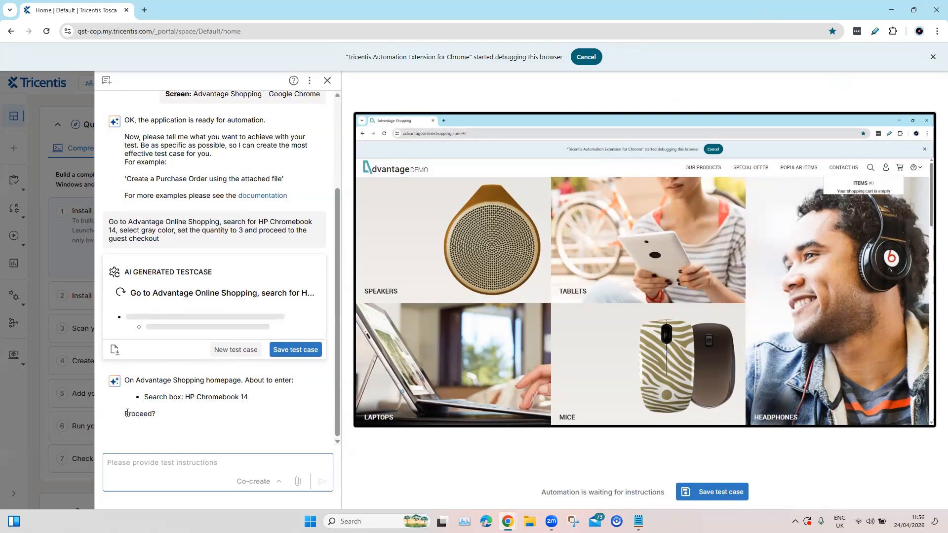
- Answer "Yes" to let the agent enter HP Chromebook 14 in the search box and execute the search
double_click(127, 413)
left_click(195, 462)
type("Yes")
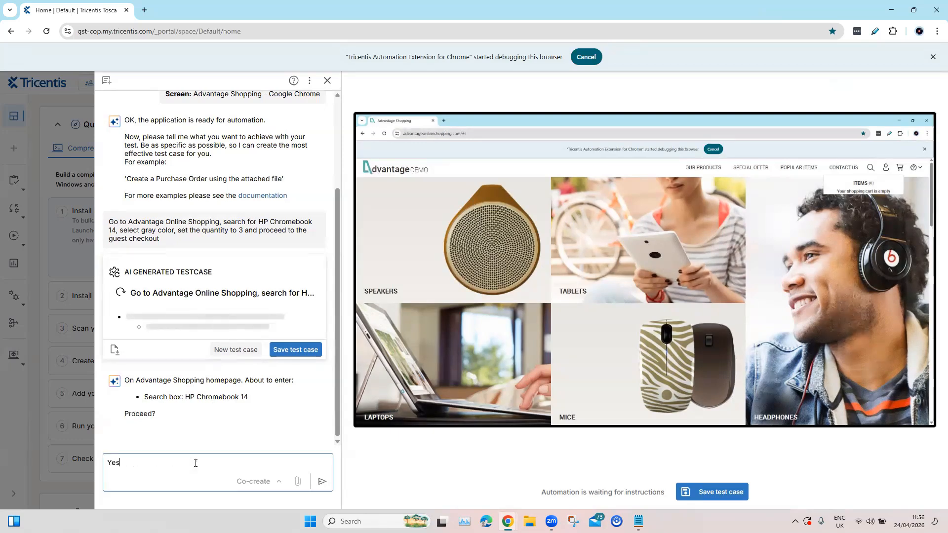
key("Return")
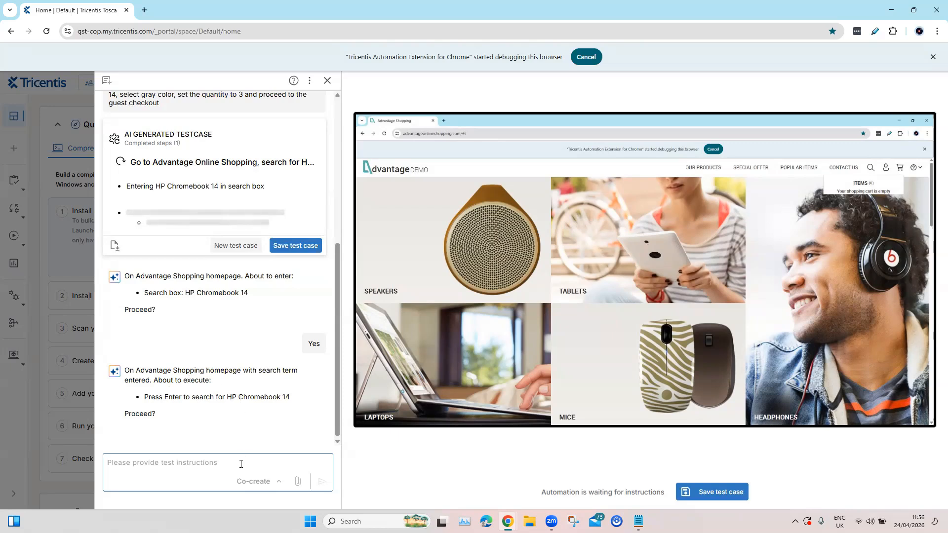
type("Yes")
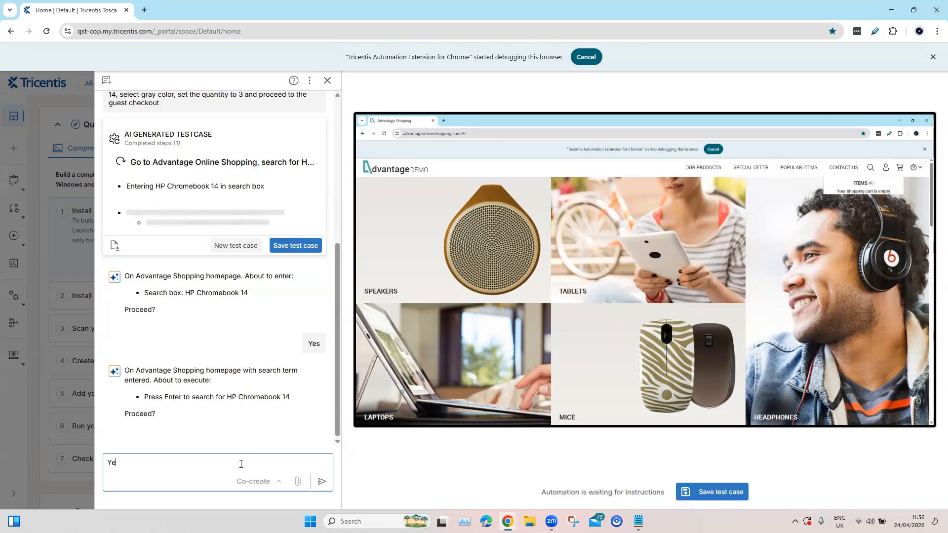
key("Return")
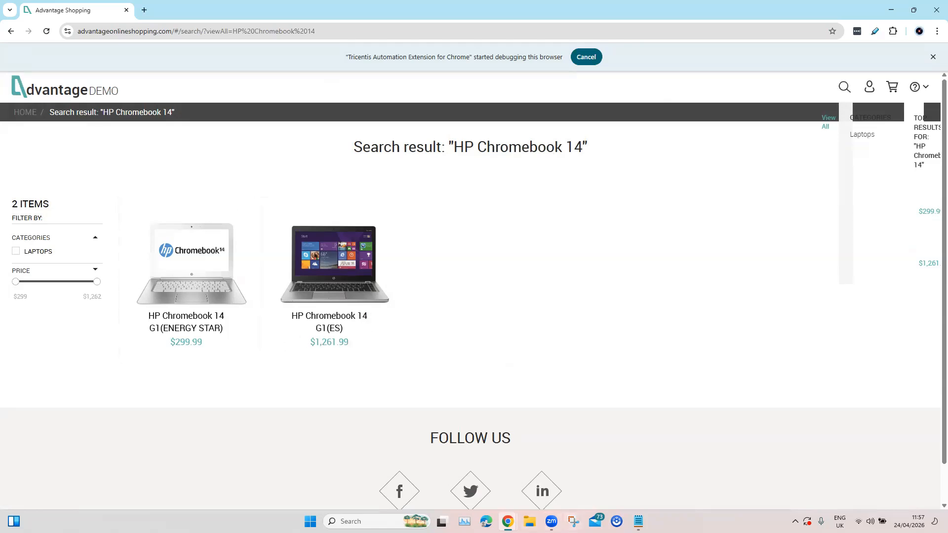
- Return to the agent chat and approve selecting HP Chromebook 14 G1 (ENERGY STAR) with "Yes"
mouse_move(507, 521)
left_click(458, 487)
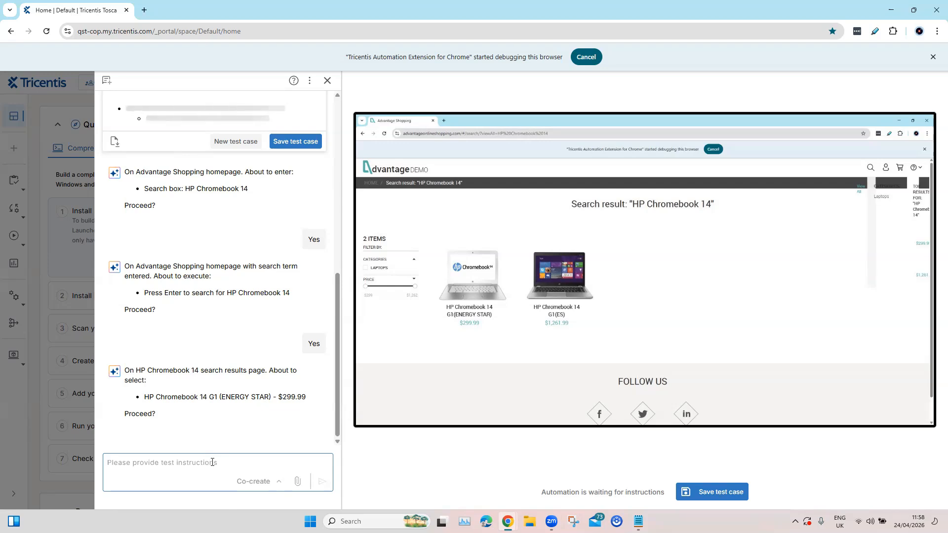
type("Yes")
key("Return")
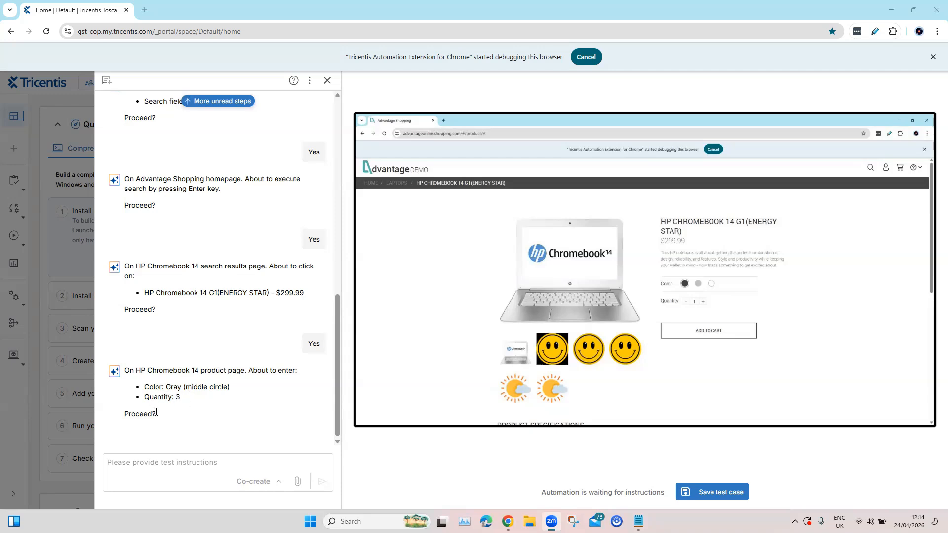
- Approve the agent's proposal to set the product's color to gray and quantity to 3 with "yes"
left_click(193, 461)
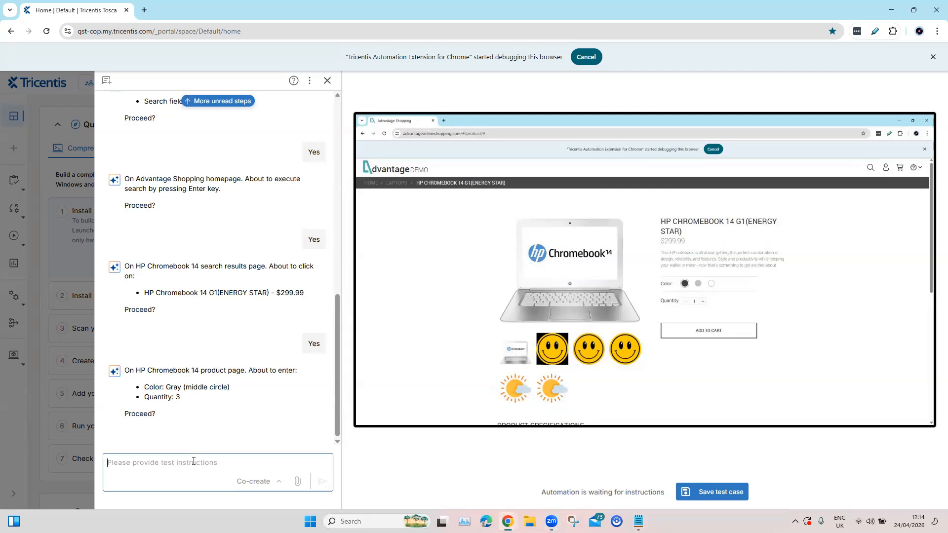
type("yes")
key("Return")
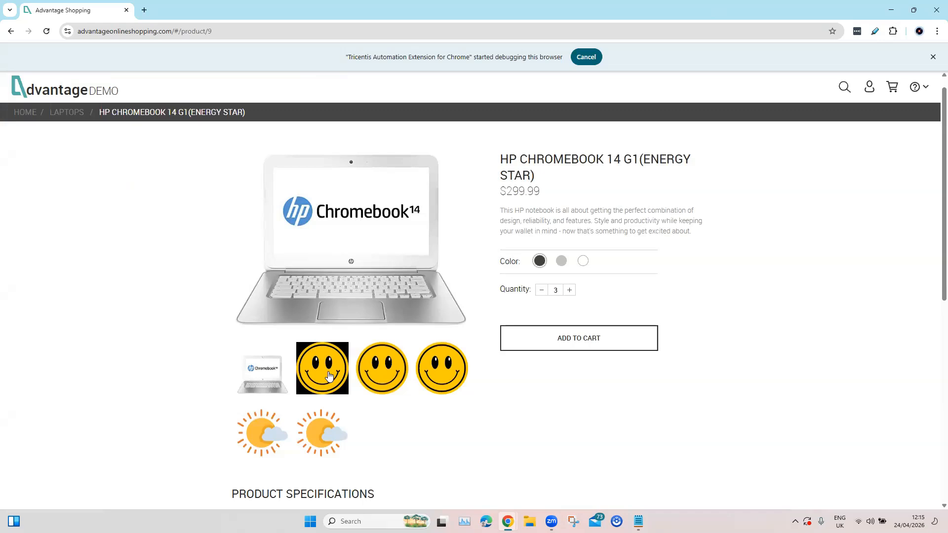
- Tell the agent to skip color selection and check DISPLAY RESOLUTION 1366x76 and MEMORY 16GB DDR3, and approve the verification with "Yes"
mouse_move(508, 522)
left_click(487, 477)
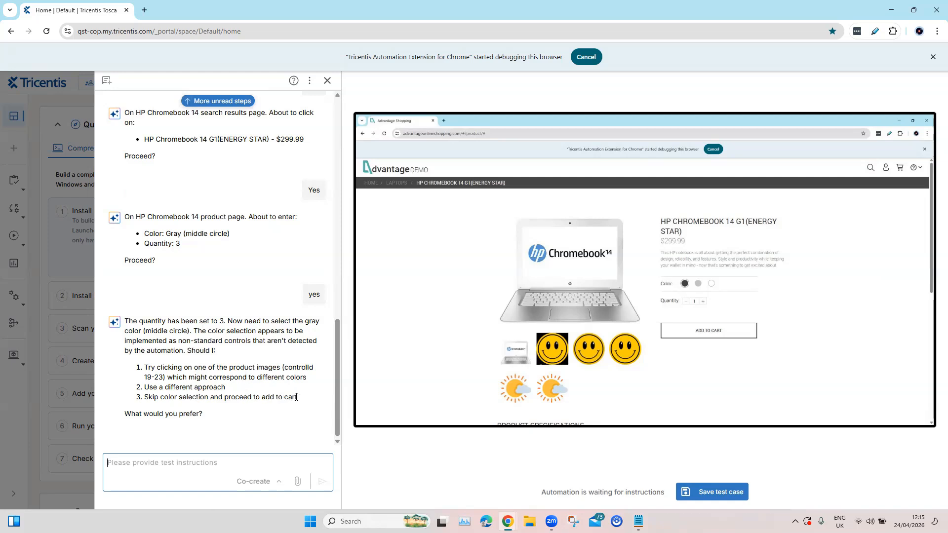
left_click_drag(298, 397, 144, 399)
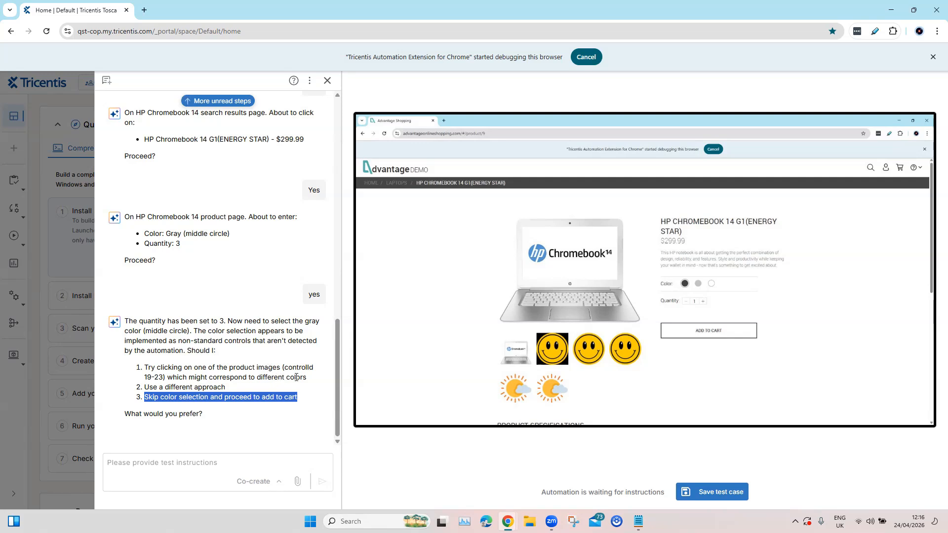
left_click(197, 463)
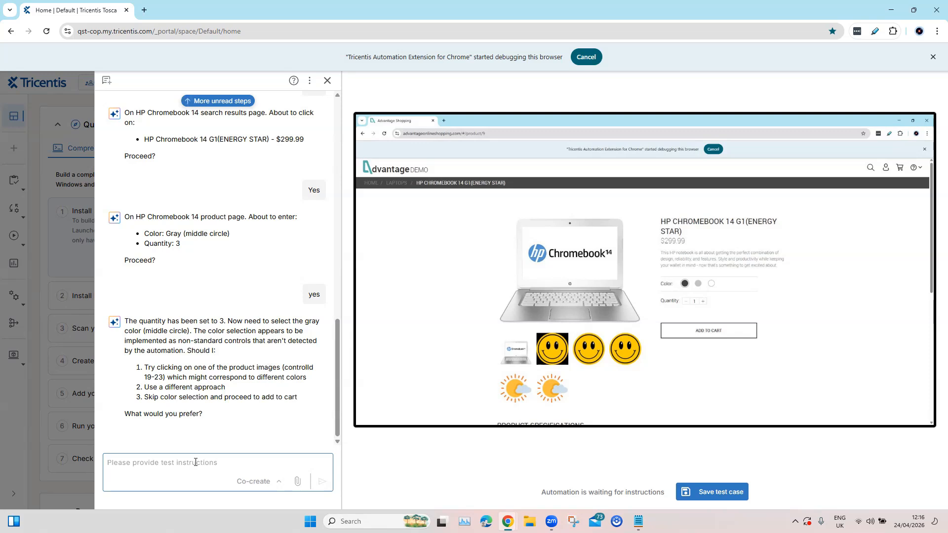
type("Skip color selection and")
type("Check the product specifications: DISPLAY RESOLUTION 1366x76 and MEMORY 16GB DDR3")
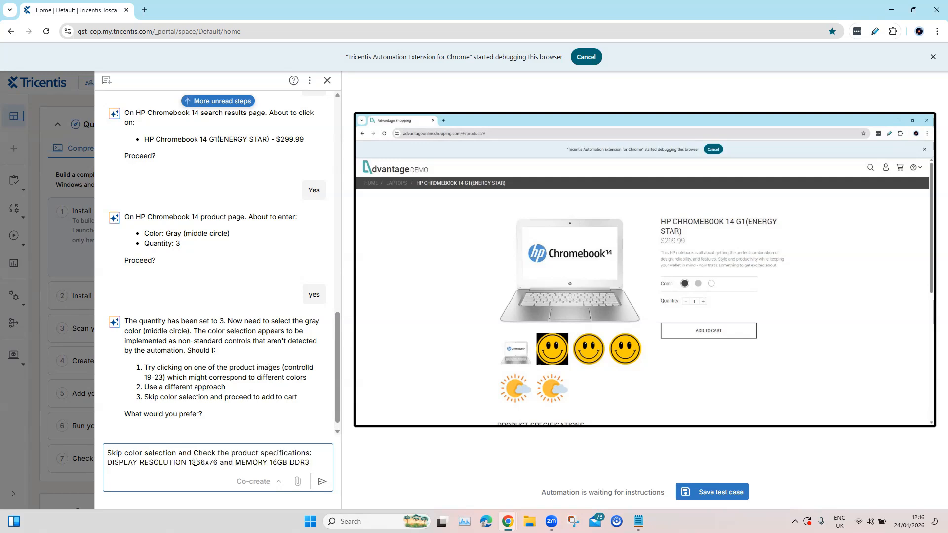
left_click(193, 453)
key("Delete")
type("c")
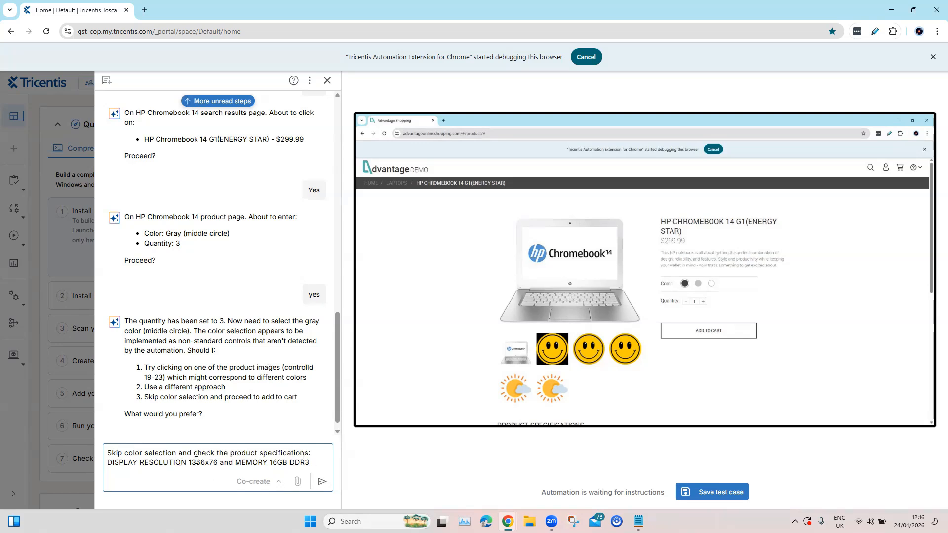
left_click(317, 487)
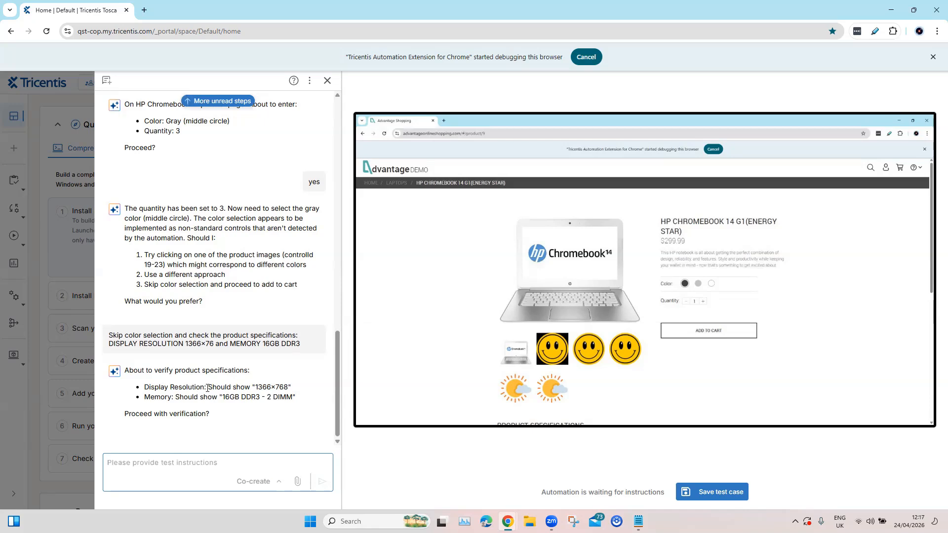
type("Yes")
key("Return")
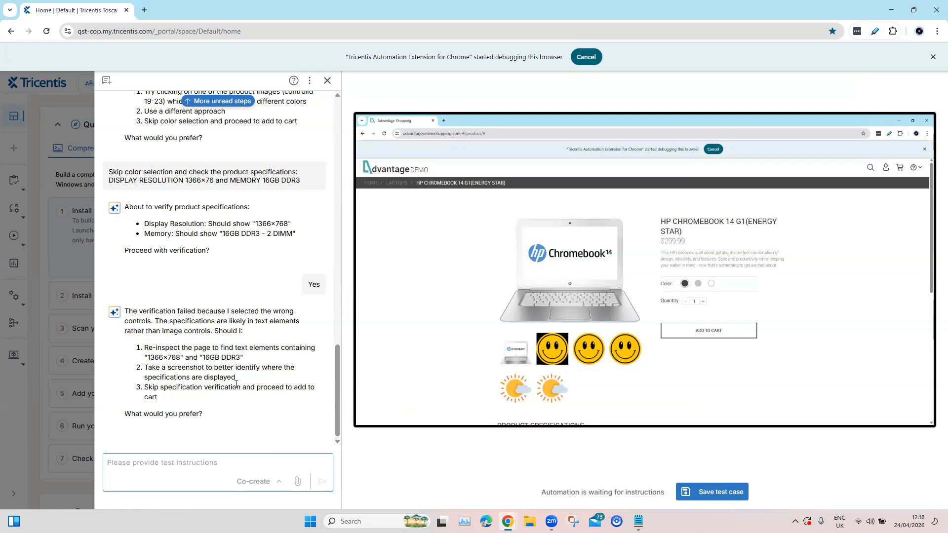
- Send the agent the instruction "Scroll to the bottom and Take a screenshot to better identify where the specifications are displayed"
left_click_drag(237, 378, 146, 369)
key("ctrl+c")
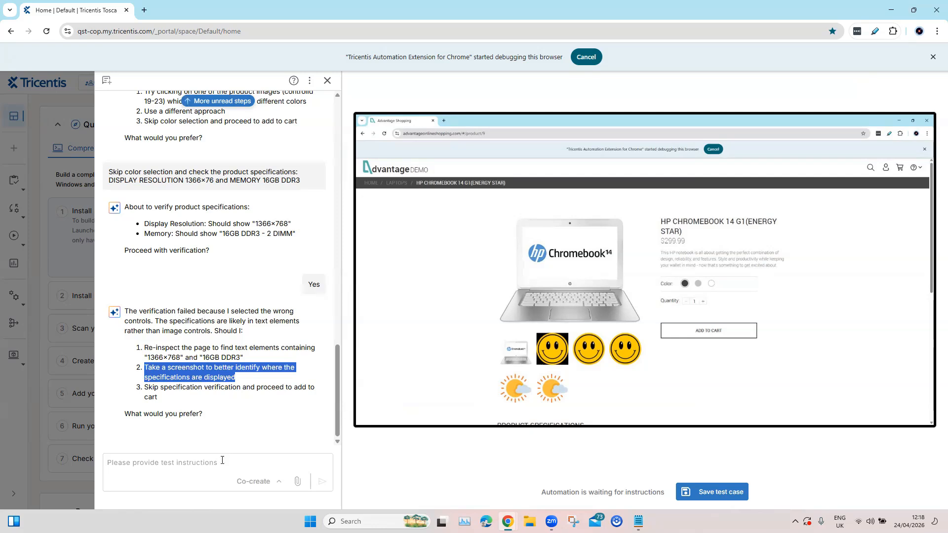
left_click(223, 464)
key("ctrl+v")
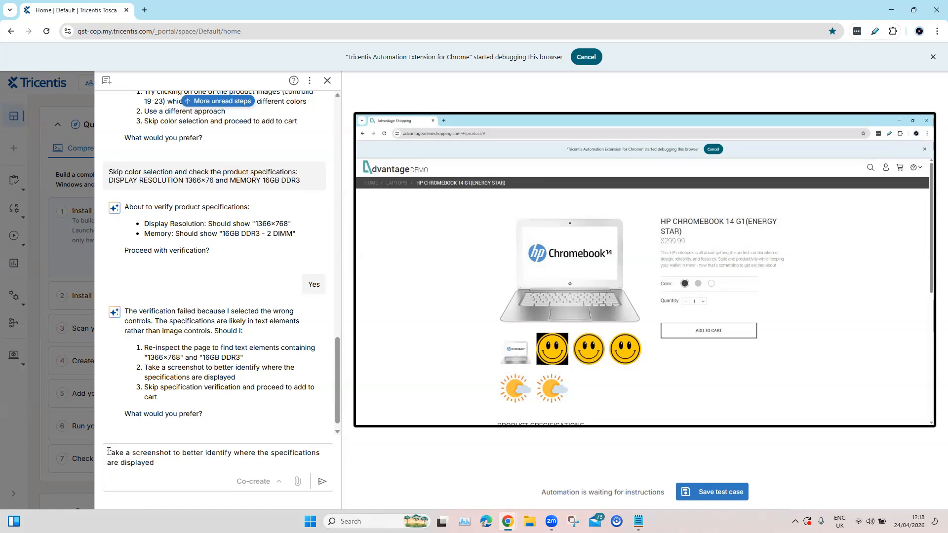
type("Scroll ")
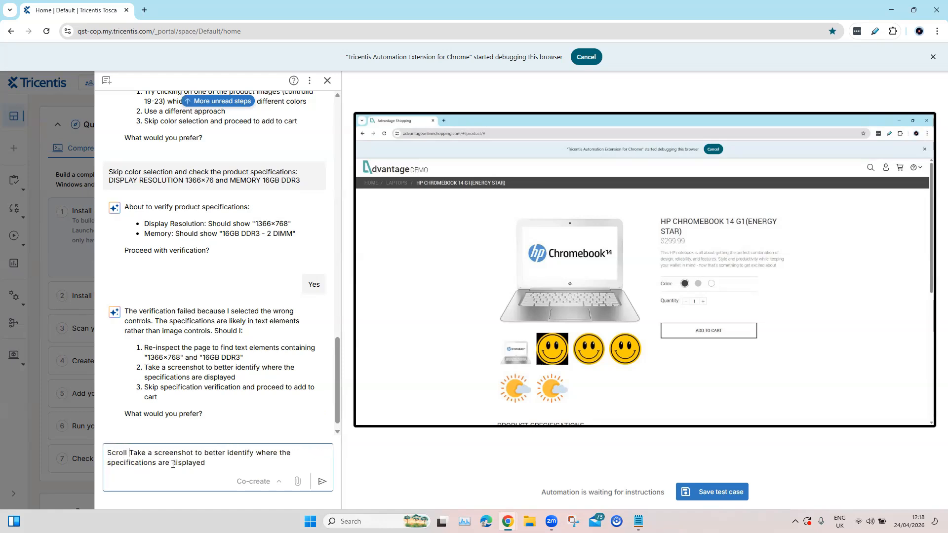
type("to the bot")
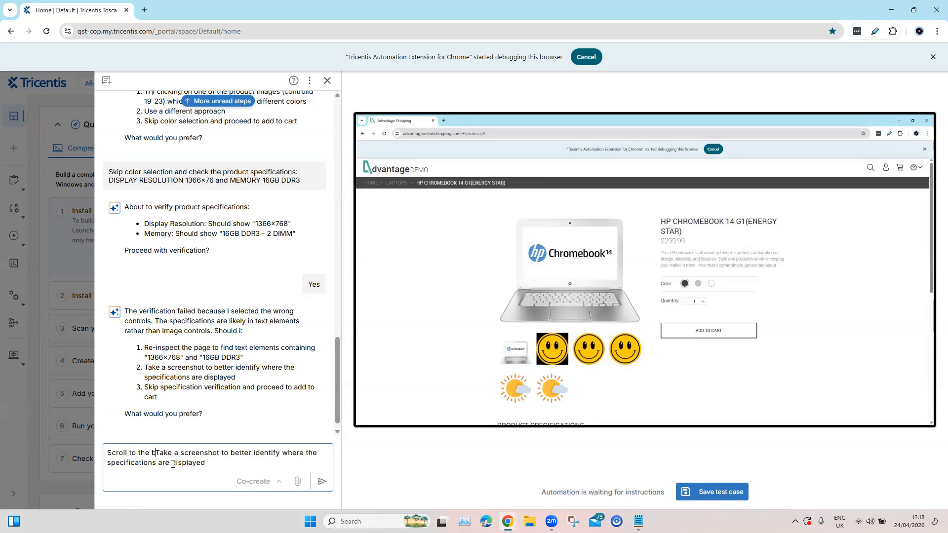
type("tom and")
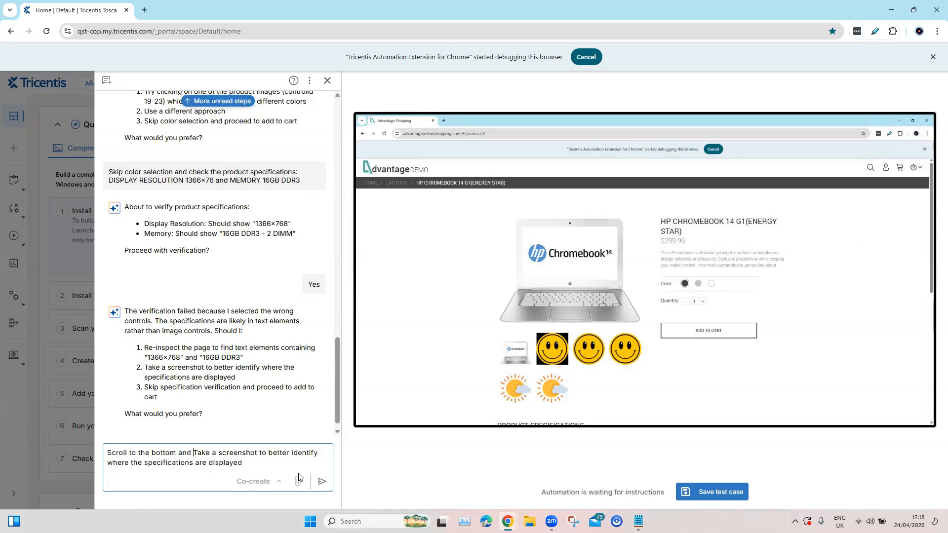
left_click(321, 482)
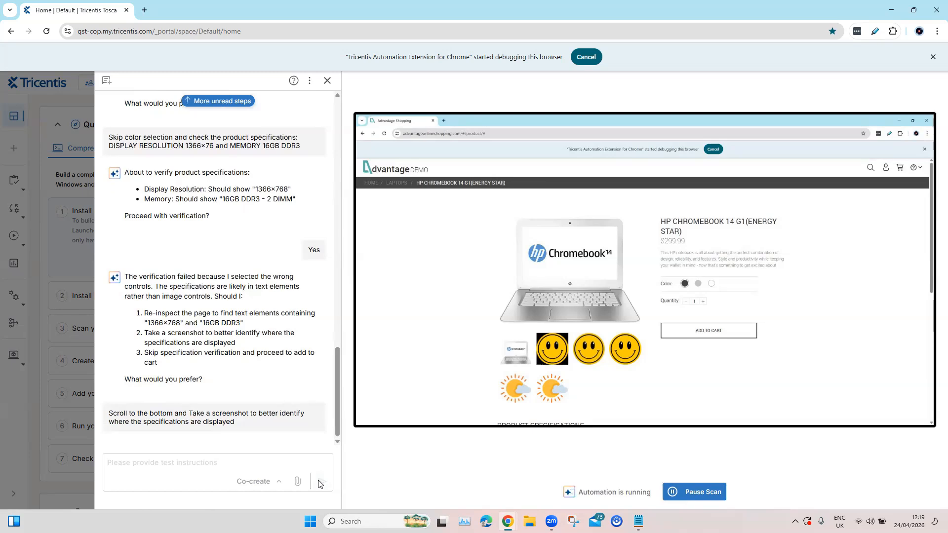
- Approve the page scroll with screenshot and the inspection of the specification controls, answering "Yes" to each
type("Yes")
key("Return")
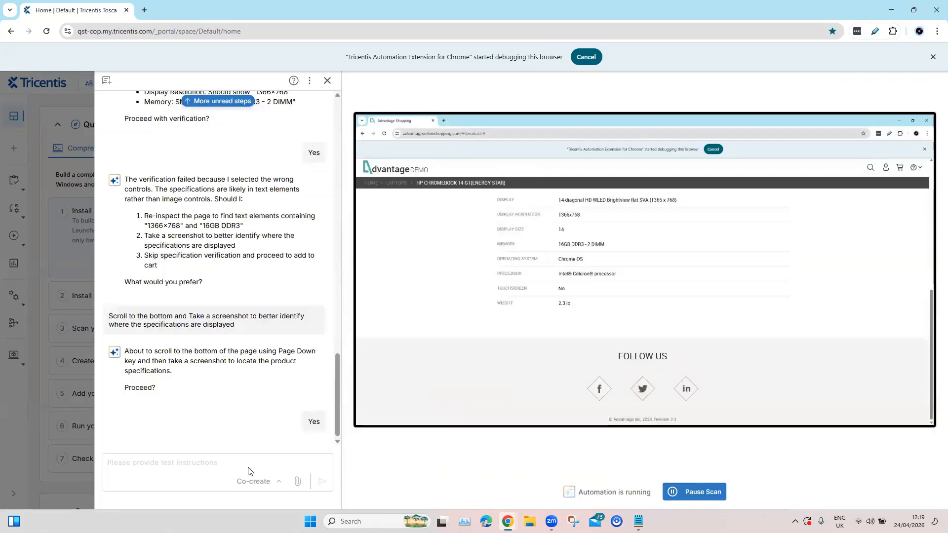
type("Yes")
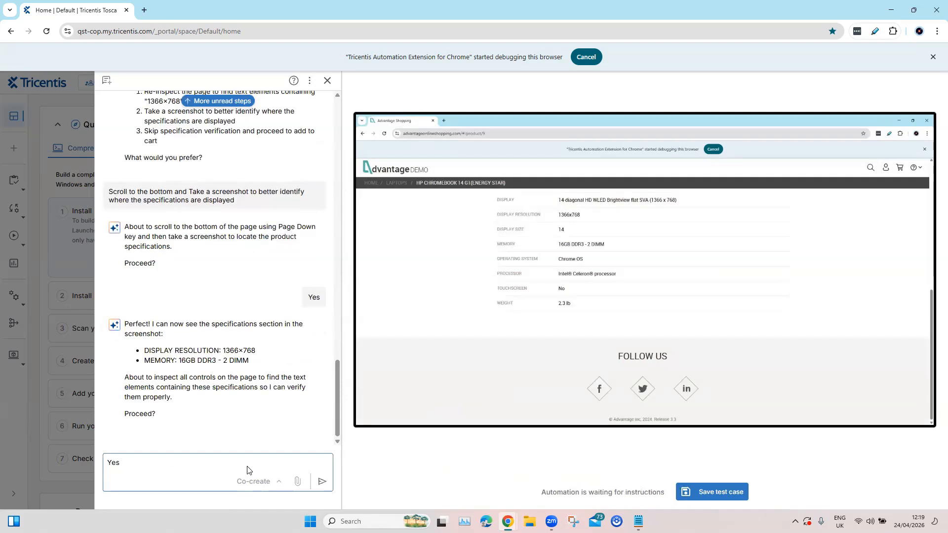
key("Return")
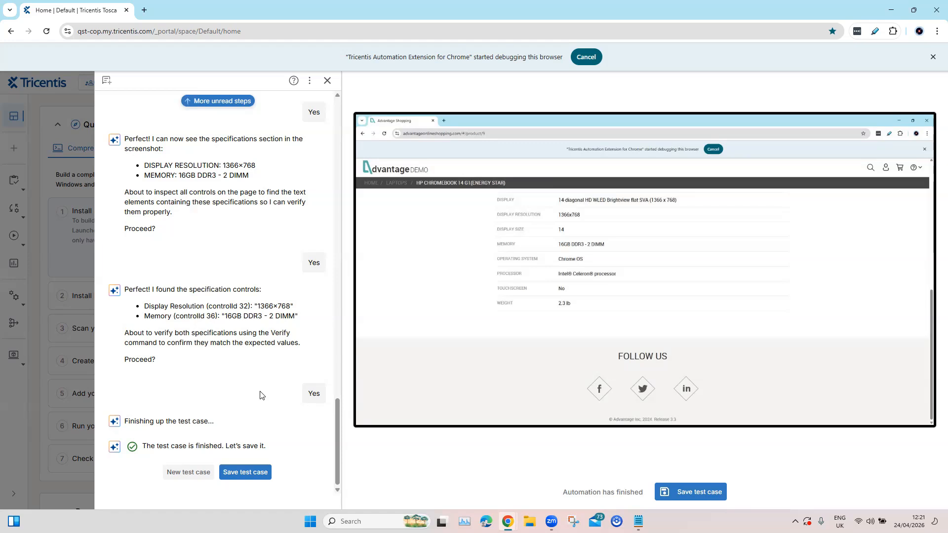
- Save the generated test case, keeping the new modules instead of reusing existing ones
left_click(252, 473)
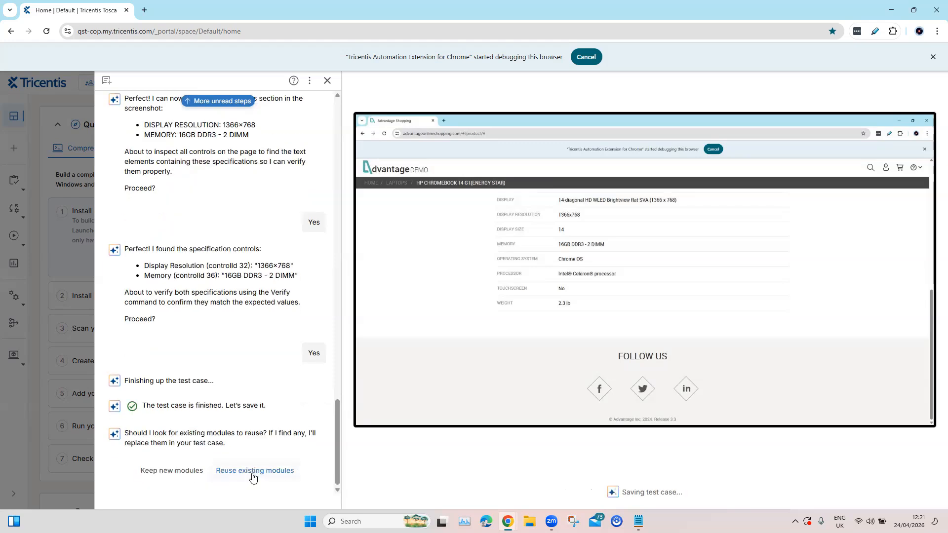
left_click(163, 477)
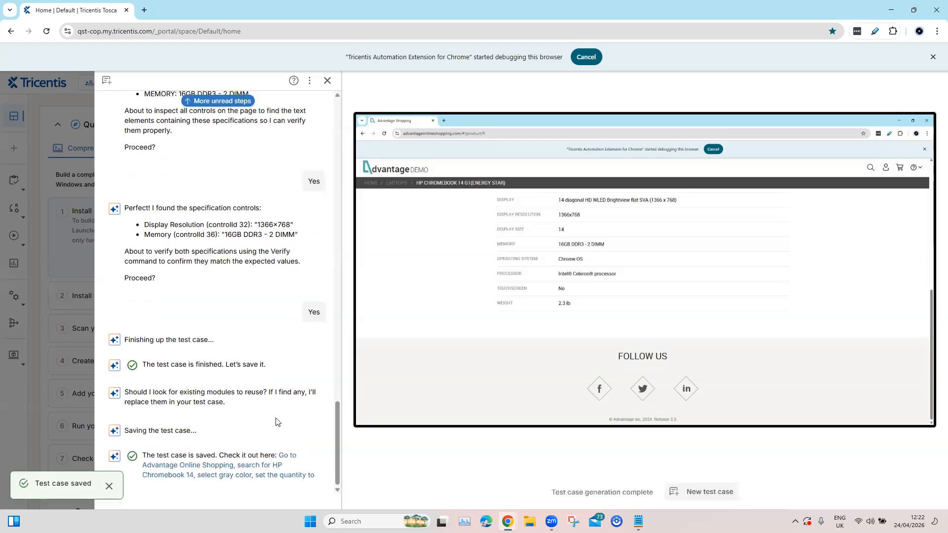
- Open the saved HP Chromebook 14 test case in the Builder, run it and return to the Builder page
left_click(262, 478)
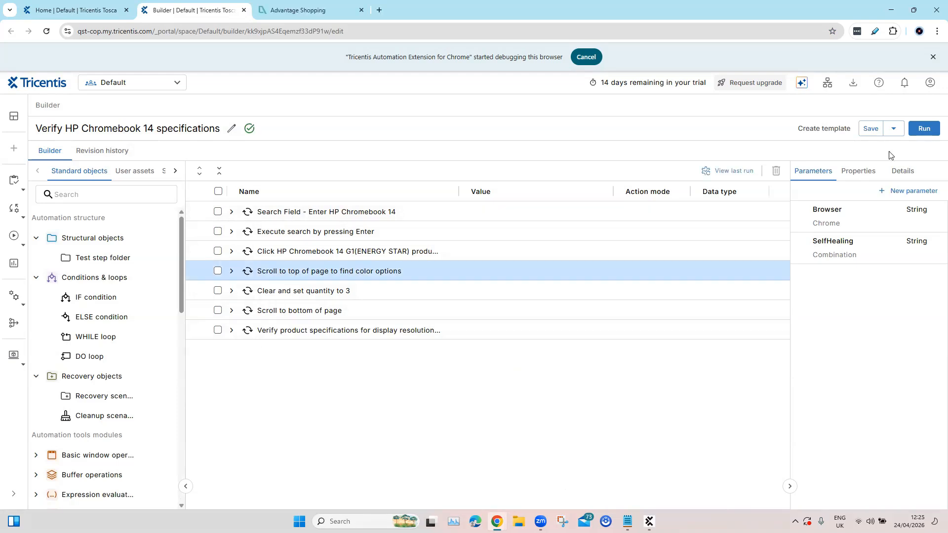
left_click(921, 130)
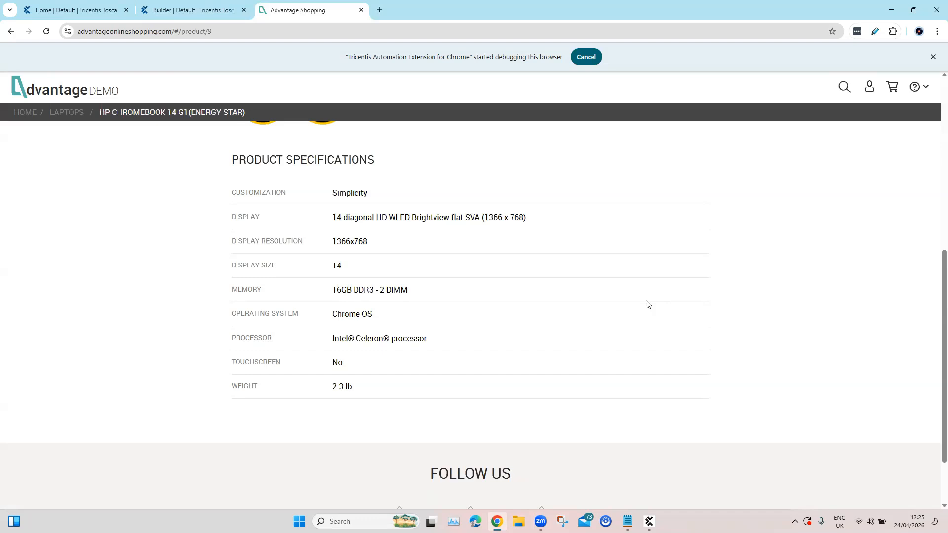
left_click(208, 12)
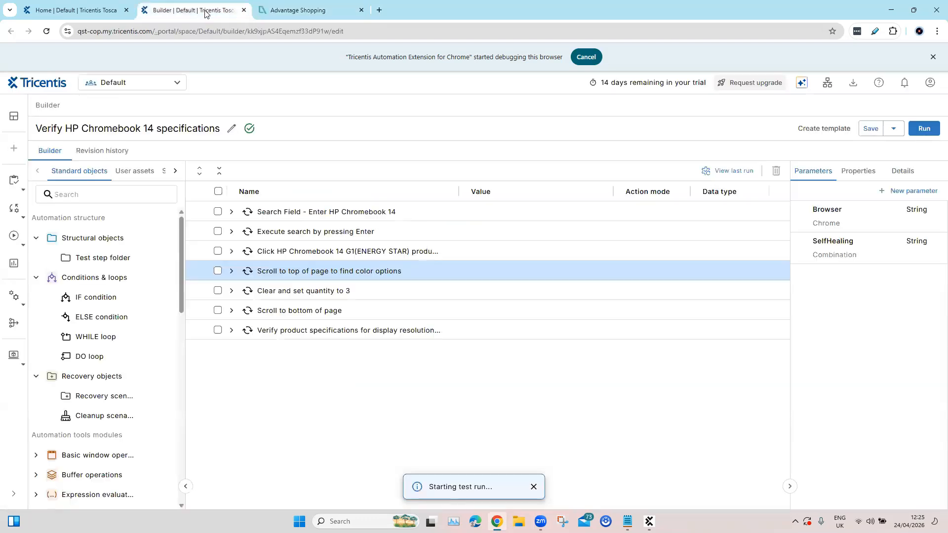